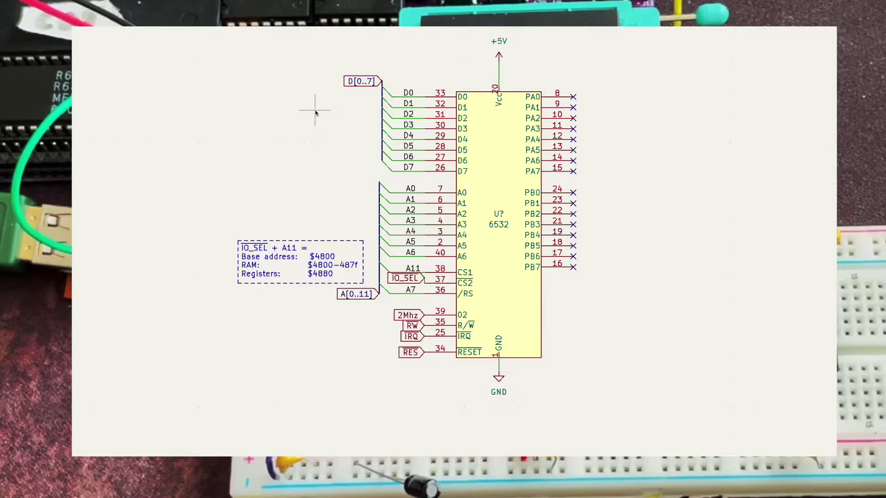
Step: Attach the RES label to RESET, move the IRQ label off pin 25, and mark pin 25 no-connect
{"action": "left_click", "coordinate": [406, 353]}
{"action": "left_click_drag", "start_coordinate": [411, 337], "coordinate": [319, 337]}
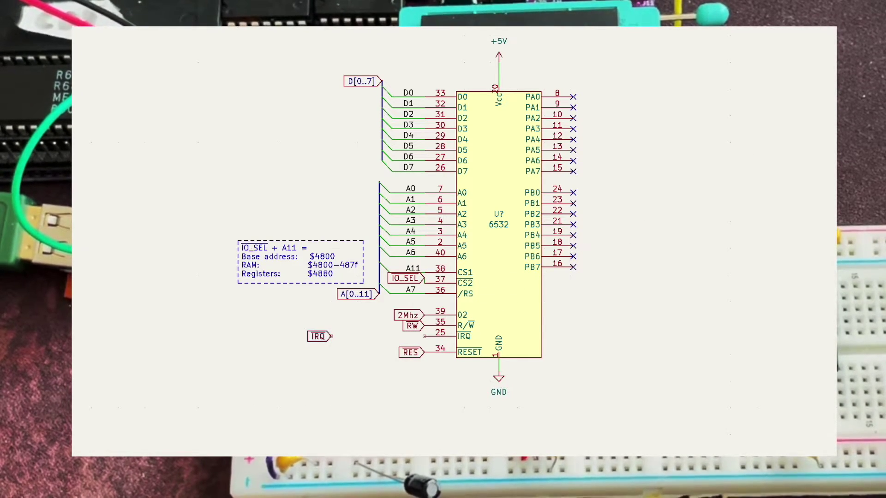
{"action": "left_click", "coordinate": [425, 337]}
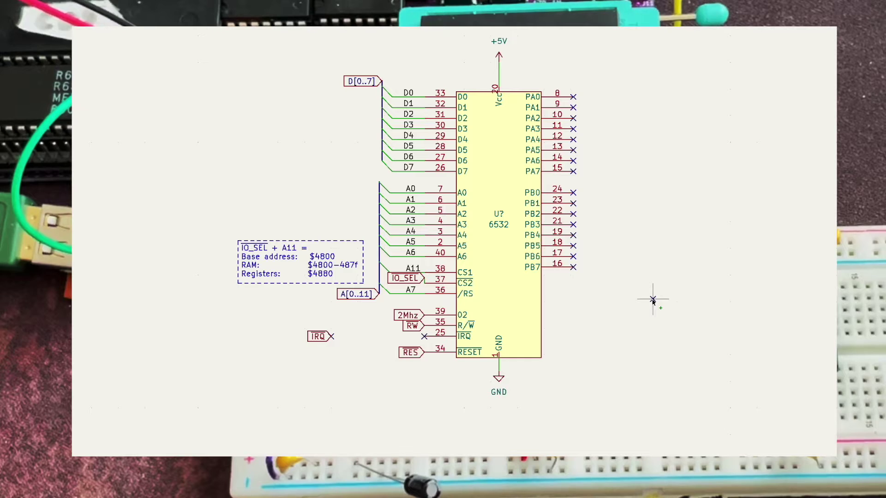
{"action": "key", "text": "Escape"}
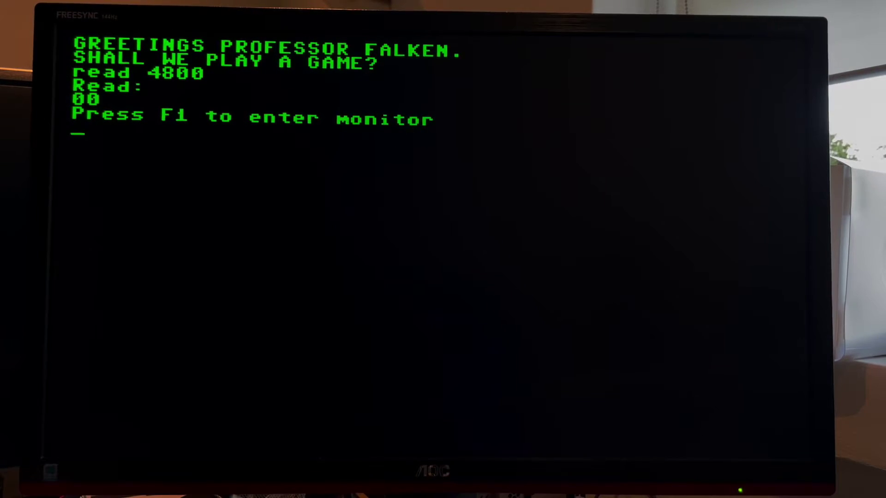
Step: Enter the memory monitor to view the live hex dump starting at $4800
{"action": "key", "text": "F1"}
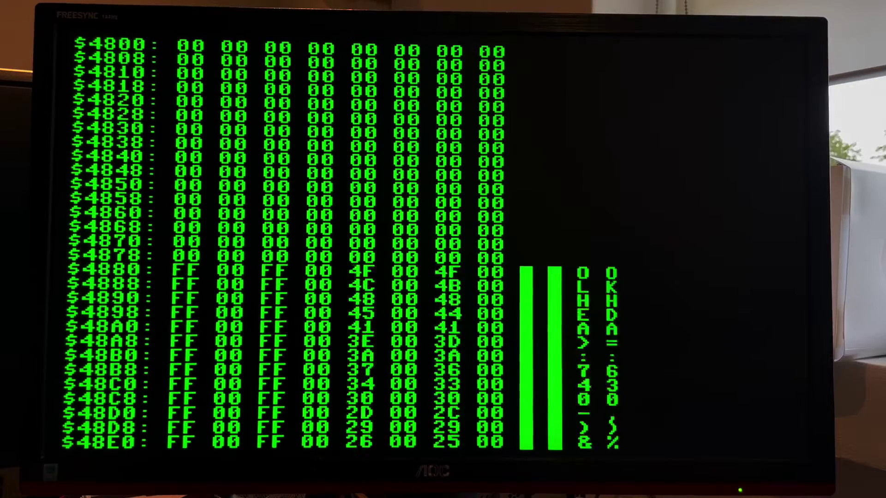
{"action": "key", "text": "Up"}
{"action": "key", "text": "Up"}
{"action": "key", "text": "Up"}
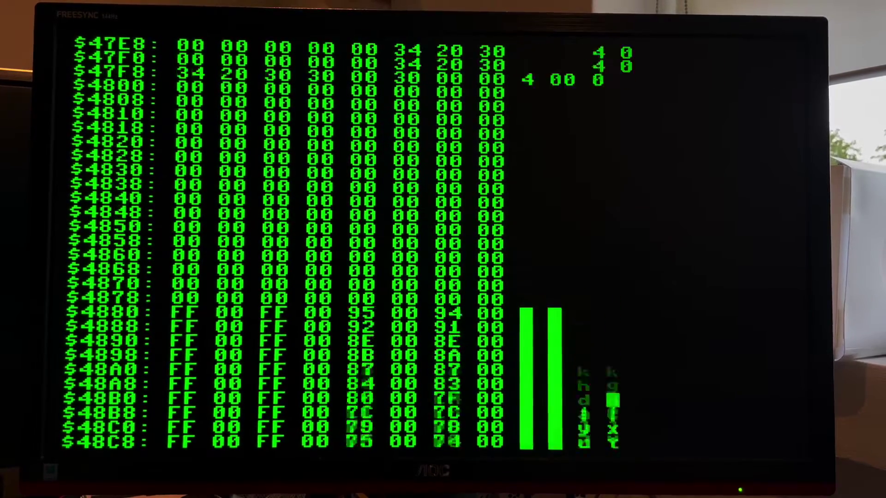
{"action": "key", "text": "Up"}
{"action": "key", "text": "Up"}
{"action": "key", "text": "Down"}
{"action": "key", "text": "Down"}
{"action": "key", "text": "Down"}
{"action": "key", "text": "Down"}
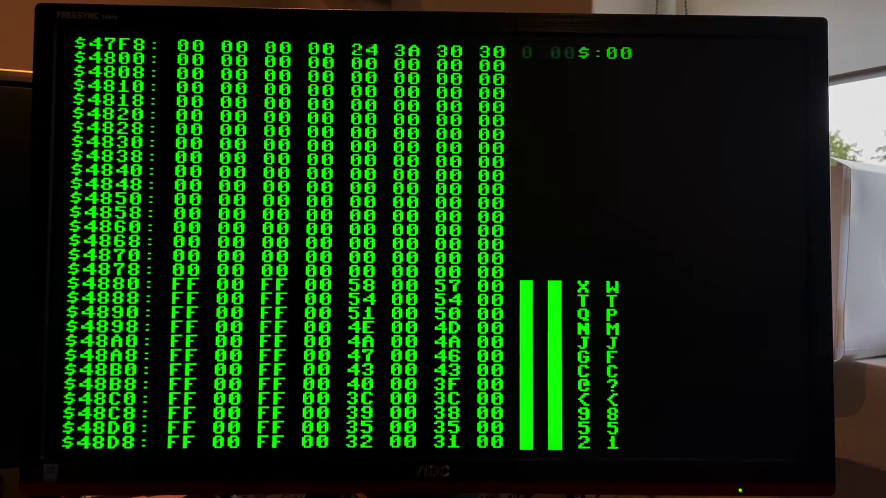
{"action": "key", "text": "Down"}
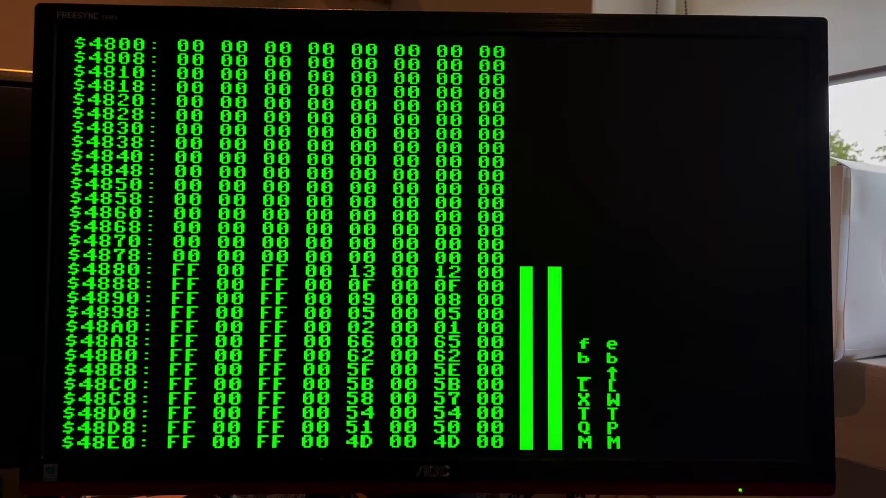
{"action": "key", "text": "Down"}
{"action": "key", "text": "Down"}
{"action": "key", "text": "Down"}
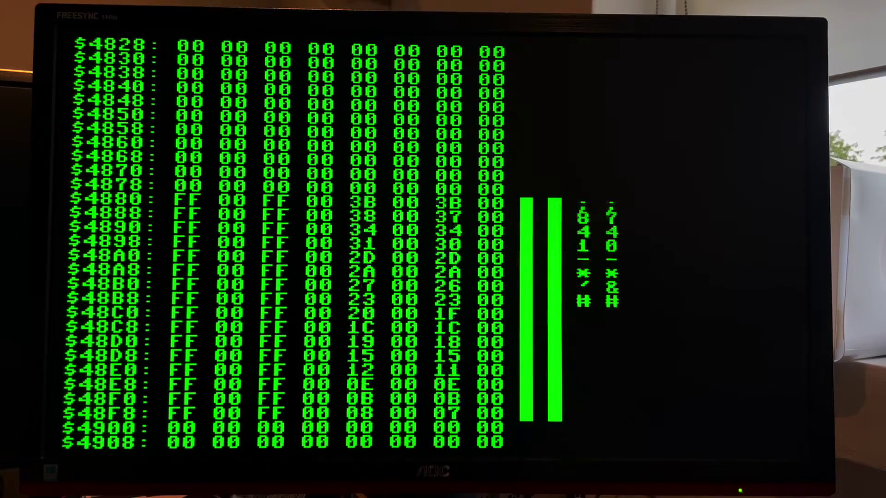
{"action": "key", "text": "Down"}
{"action": "key", "text": "Down"}
{"action": "key", "text": "Down"}
{"action": "key", "text": "Down"}
{"action": "key", "text": "Down"}
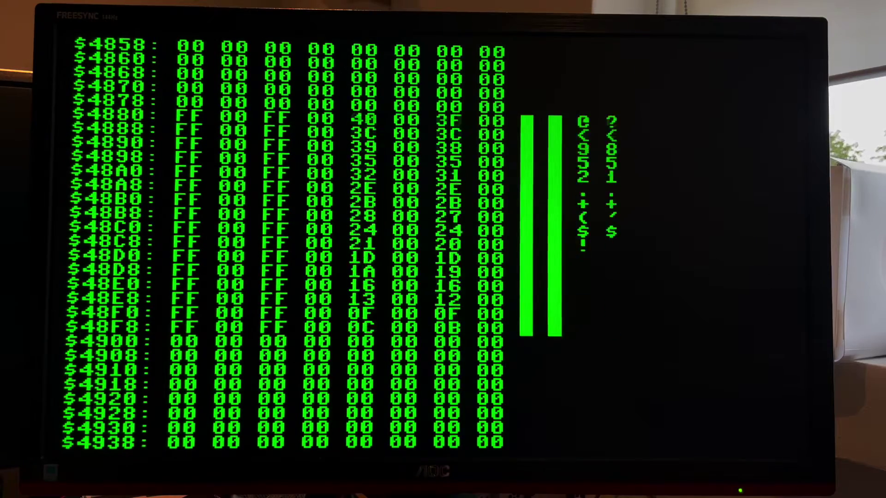
{"action": "key", "text": "Down"}
{"action": "key", "text": "Down"}
{"action": "key", "text": "Down"}
{"action": "key", "text": "Down"}
{"action": "key", "text": "Down"}
{"action": "key", "text": "Down"}
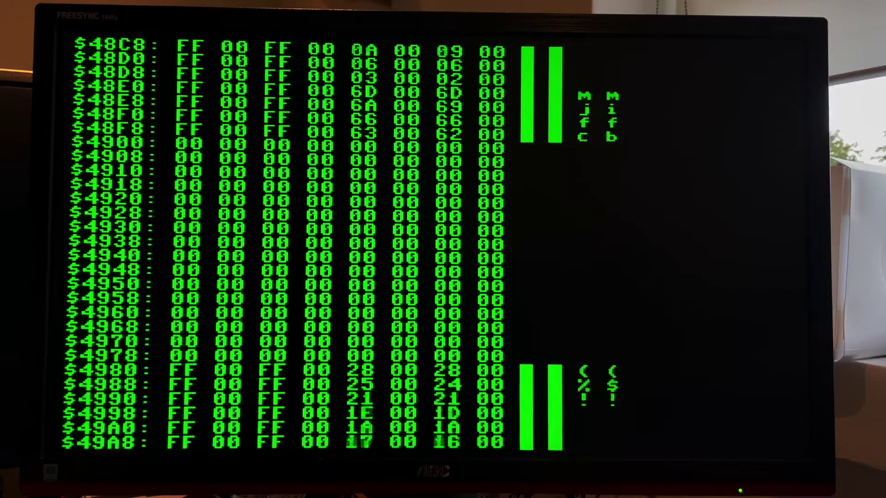
{"action": "key", "text": "Down"}
{"action": "key", "text": "Down"}
{"action": "key", "text": "Down"}
{"action": "key", "text": "Down"}
{"action": "key", "text": "Down"}
{"action": "key", "text": "Down"}
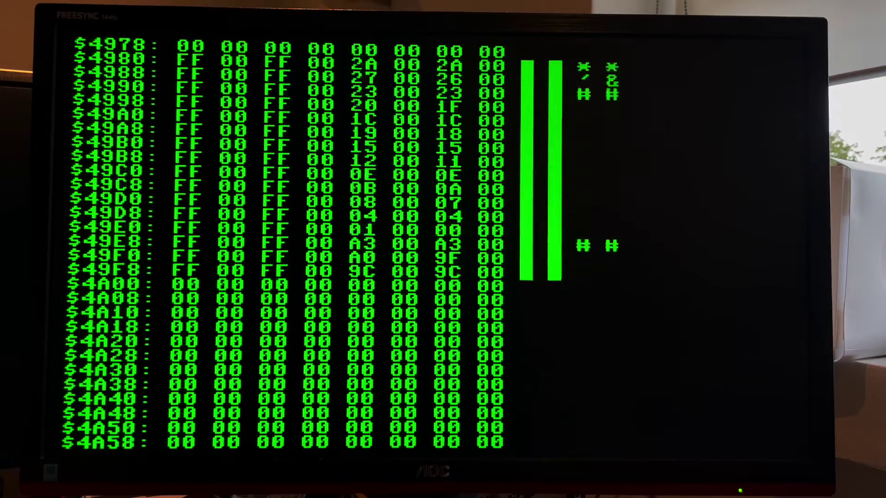
{"action": "key", "text": "Down"}
{"action": "key", "text": "Down"}
{"action": "key", "text": "Down"}
{"action": "key", "text": "Down"}
{"action": "key", "text": "Down"}
{"action": "key", "text": "Down"}
{"action": "key", "text": "Down"}
{"action": "key", "text": "Down"}
{"action": "key", "text": "Down"}
{"action": "key", "text": "Down"}
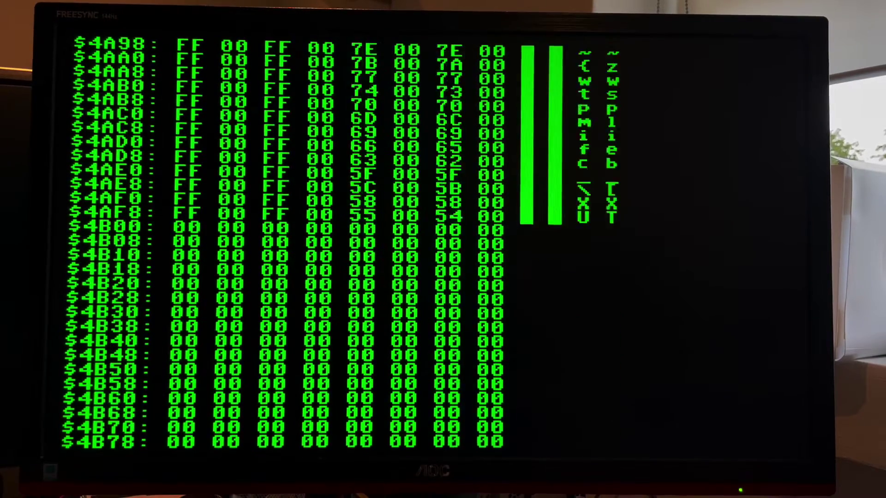
{"action": "key", "text": "Down"}
{"action": "key", "text": "Down"}
{"action": "key", "text": "Down"}
{"action": "key", "text": "Down"}
{"action": "key", "text": "Down"}
{"action": "key", "text": "Down"}
{"action": "key", "text": "Down"}
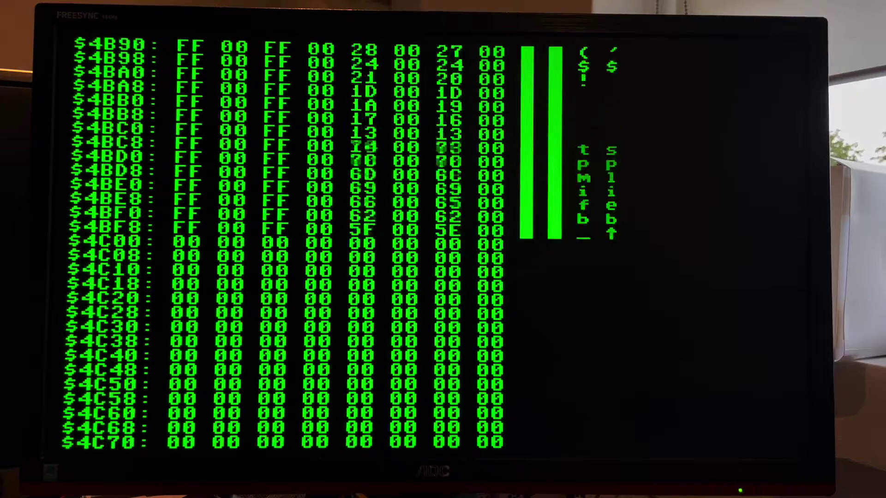
{"action": "key", "text": "Down"}
{"action": "key", "text": "Down"}
{"action": "key", "text": "Down"}
{"action": "key", "text": "Down"}
{"action": "key", "text": "Down"}
{"action": "key", "text": "Down"}
{"action": "key", "text": "Down"}
{"action": "key", "text": "Down"}
{"action": "key", "text": "Down"}
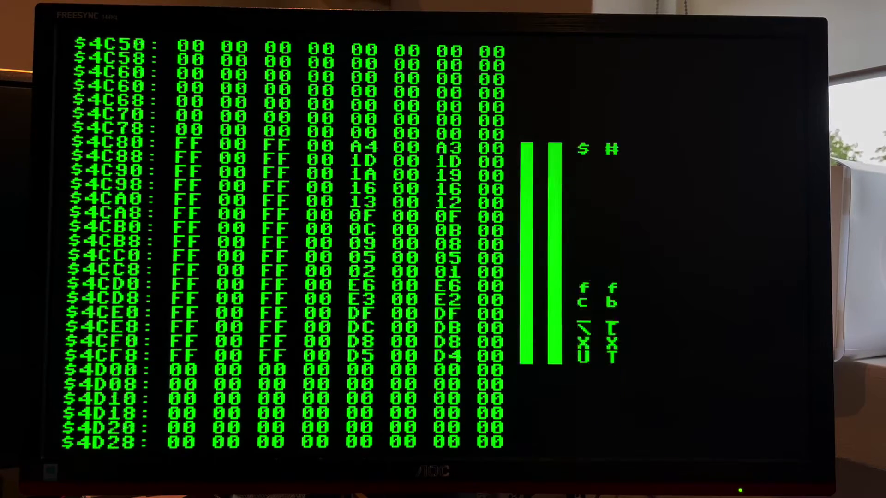
{"action": "key", "text": "Down"}
{"action": "key", "text": "Down"}
{"action": "key", "text": "Down"}
{"action": "key", "text": "Down"}
{"action": "key", "text": "Down"}
{"action": "key", "text": "Down"}
{"action": "key", "text": "Up"}
{"action": "key", "text": "Up"}
{"action": "key", "text": "Up"}
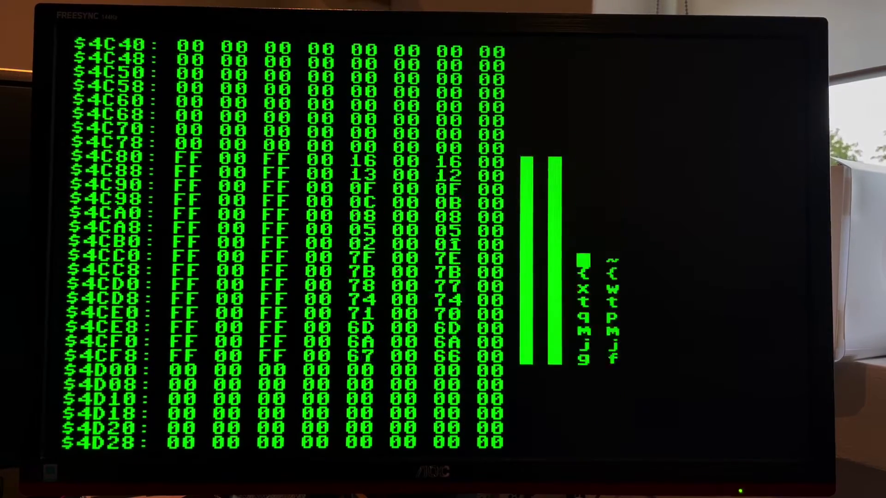
{"action": "key", "text": "Up"}
{"action": "key", "text": "Up"}
{"action": "key", "text": "Up"}
{"action": "key", "text": "Up"}
{"action": "key", "text": "Up"}
{"action": "key", "text": "Up"}
{"action": "key", "text": "Up"}
{"action": "key", "text": "Up"}
{"action": "key", "text": "Up"}
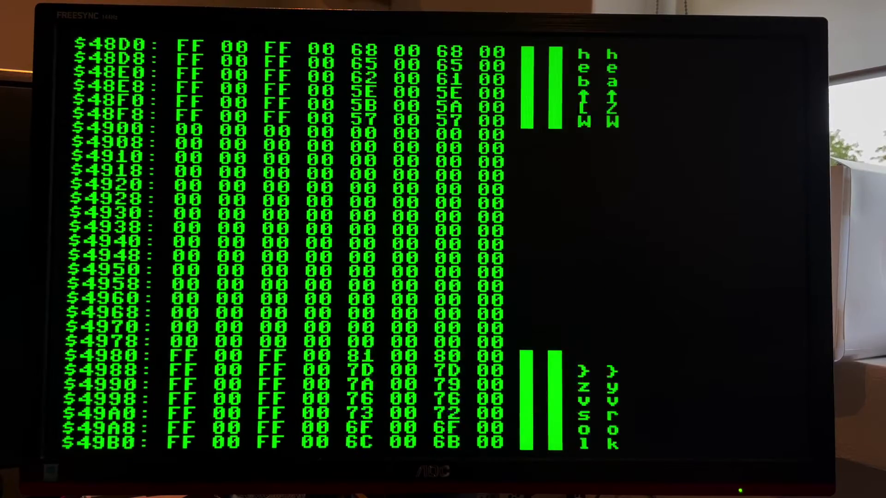
{"action": "key", "text": "Up"}
{"action": "key", "text": "Up"}
{"action": "key", "text": "Up"}
{"action": "key", "text": "Up"}
{"action": "key", "text": "Up"}
{"action": "key", "text": "Up"}
{"action": "key", "text": "Down"}
{"action": "key", "text": "Down"}
{"action": "key", "text": "Down"}
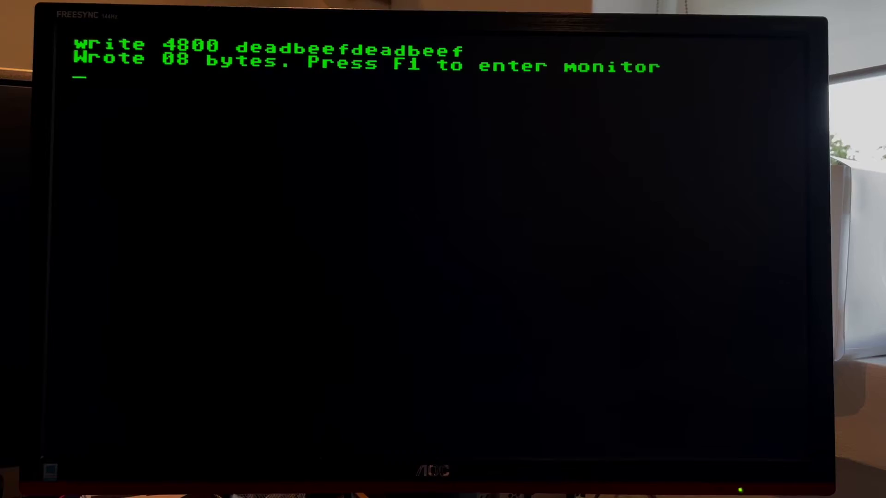
Step: Write deadbeef to address 4800 and view it in the memory monitor
{"action": "key", "text": "F1"}
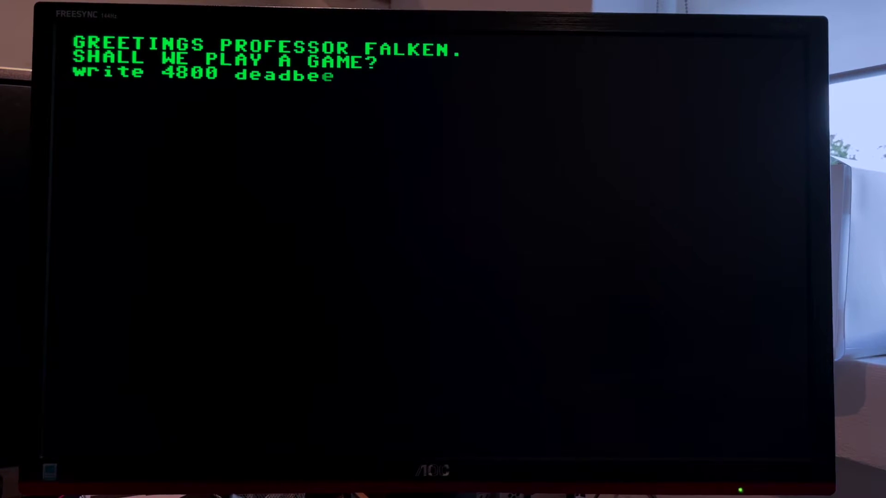
{"action": "type", "text": "f"}
{"action": "key", "text": "Return"}
{"action": "key", "text": "F1"}
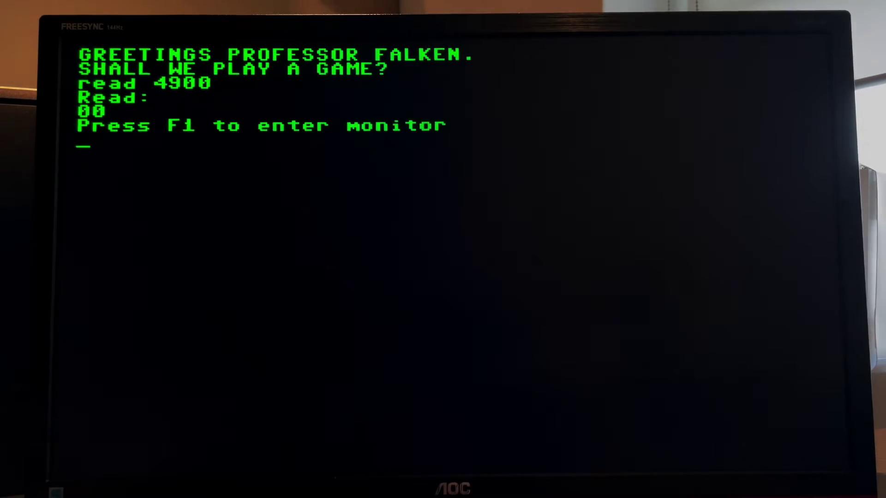
Step: Open the monitor and scroll the dump between $4800 and $49F8, revealing many BF bytes
{"action": "key", "text": "F1"}
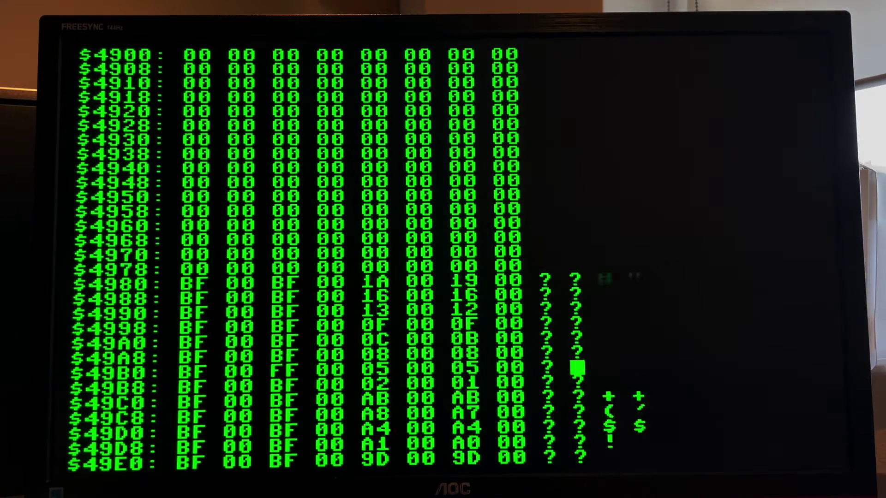
{"action": "key", "text": "Down"}
{"action": "key", "text": "Down"}
{"action": "key", "text": "Down"}
{"action": "key", "text": "Down"}
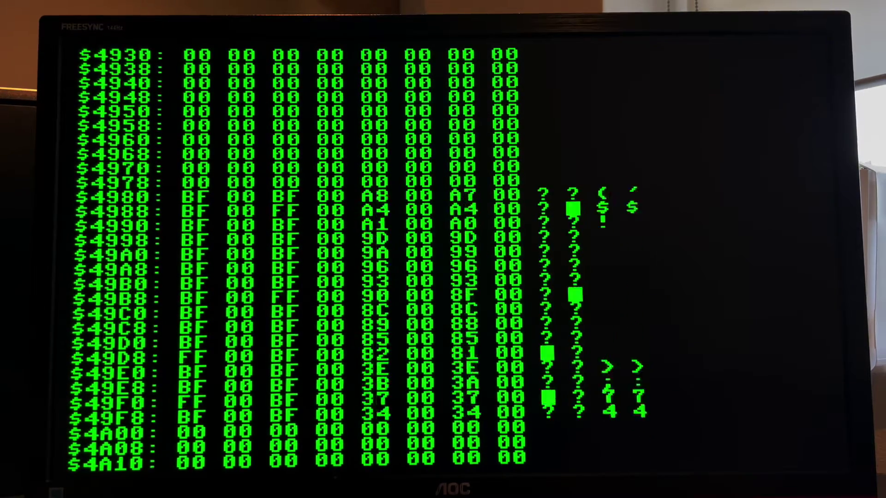
{"action": "key", "text": "Up"}
{"action": "key", "text": "Up"}
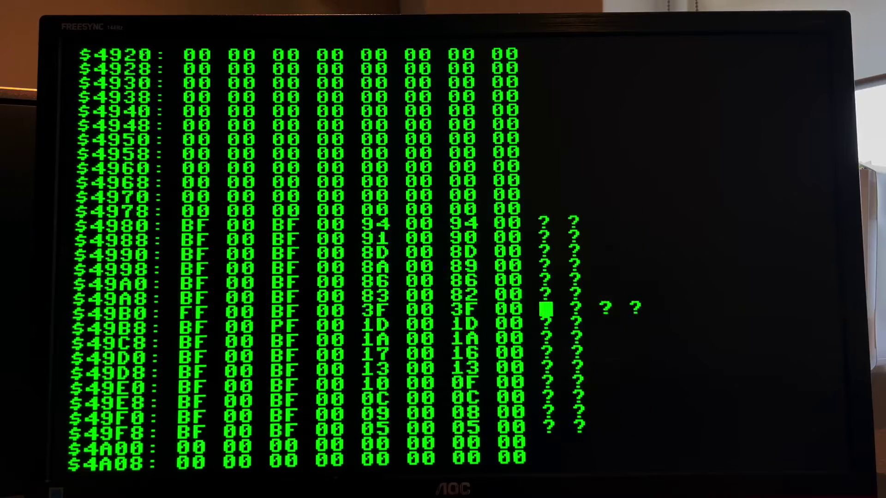
{"action": "key", "text": "Up"}
{"action": "key", "text": "Up"}
{"action": "key", "text": "Up"}
{"action": "key", "text": "Up"}
{"action": "key", "text": "Up"}
{"action": "key", "text": "Up"}
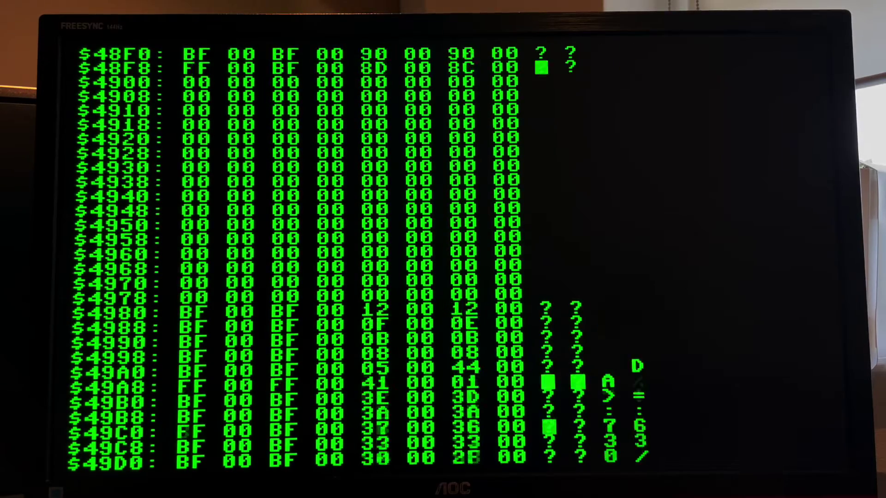
{"action": "key", "text": "Page_Up"}
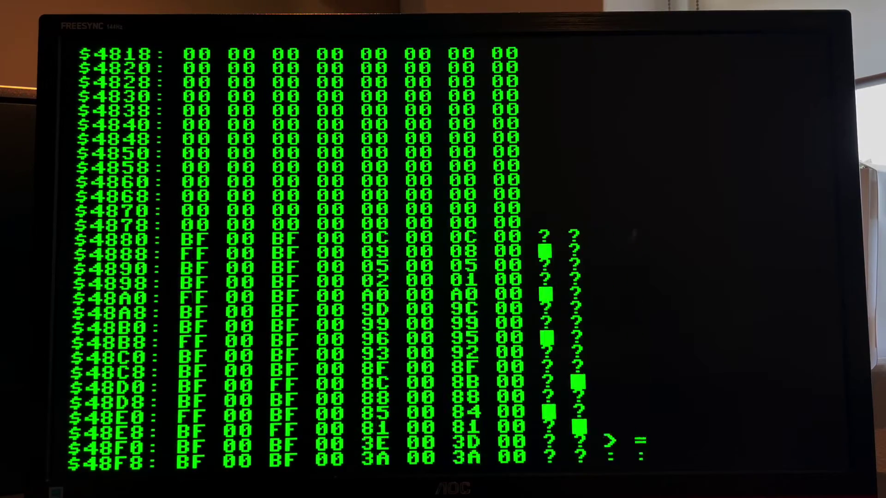
{"action": "key", "text": "Up"}
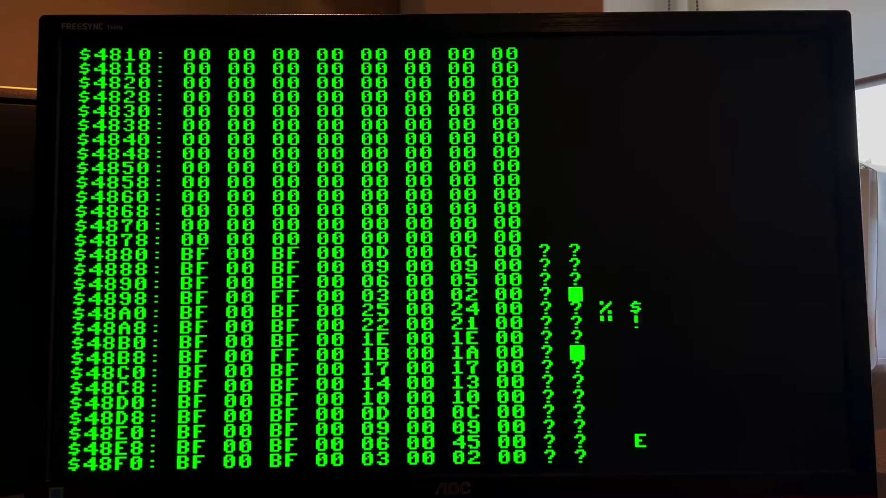
{"action": "key", "text": "Up"}
{"action": "key", "text": "Up"}
{"action": "key", "text": "Up"}
{"action": "key", "text": "Up"}
{"action": "key", "text": "Up"}
{"action": "key", "text": "Up"}
{"action": "key", "text": "Down"}
{"action": "key", "text": "Down"}
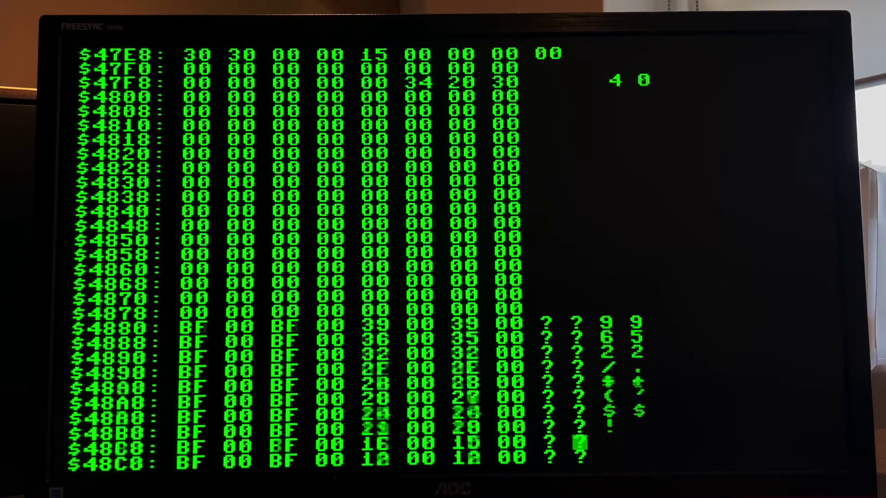
{"action": "key", "text": "Down"}
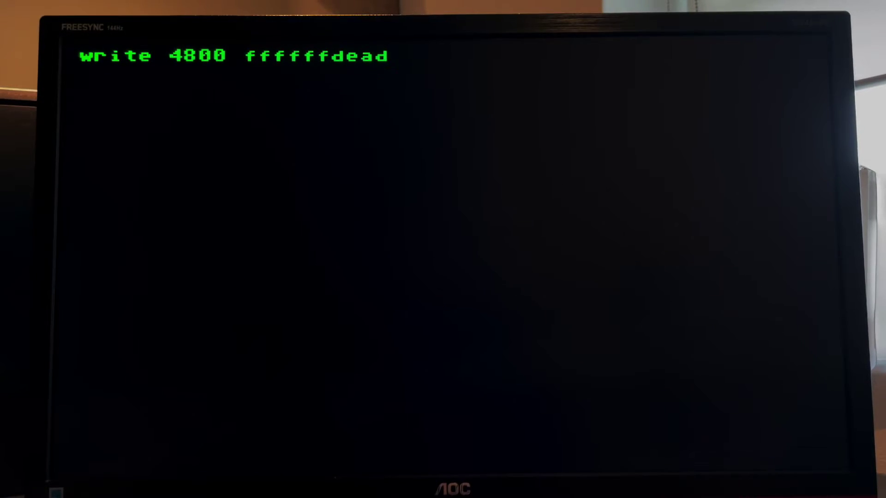
Step: Write ffffffdeadbeef at 4800 and check the stored bytes in the monitor dump
{"action": "key", "text": "Return"}
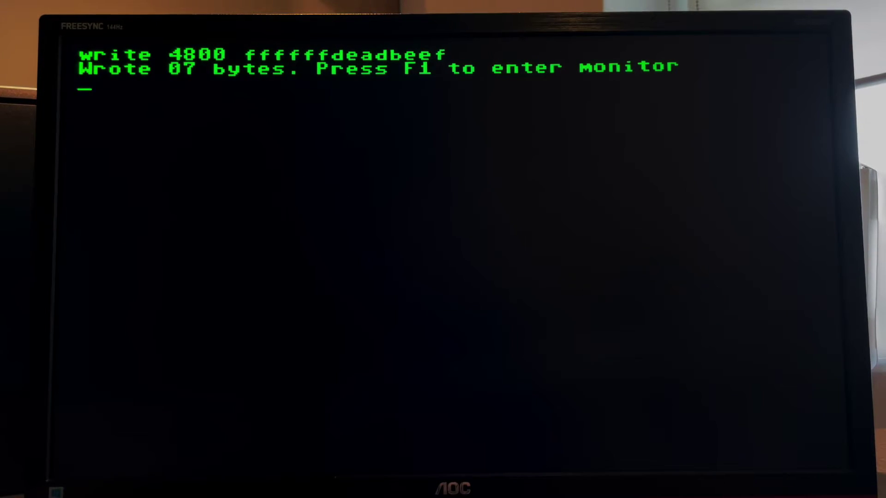
{"action": "key", "text": "F1"}
{"action": "type", "text": "write 4808 ffffffffffffffff"}
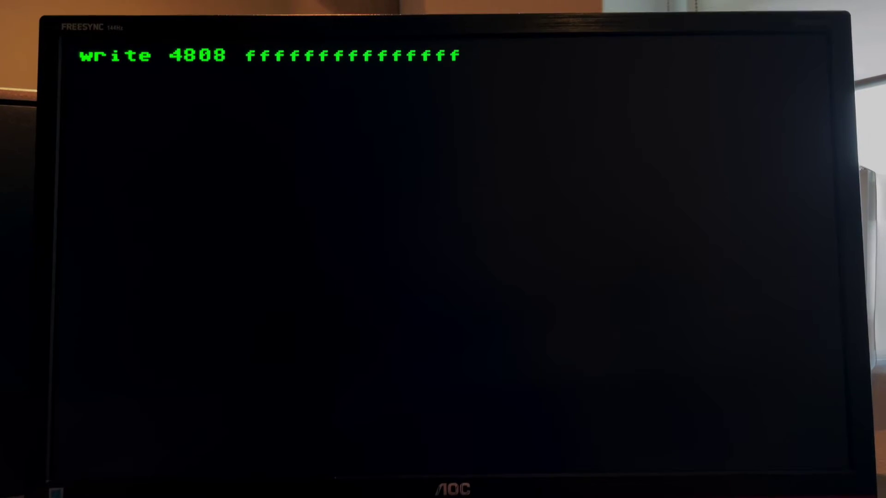
Step: Write eight FF bytes at 4808 and inspect the dump, which reads mostly BF
{"action": "key", "text": "Return"}
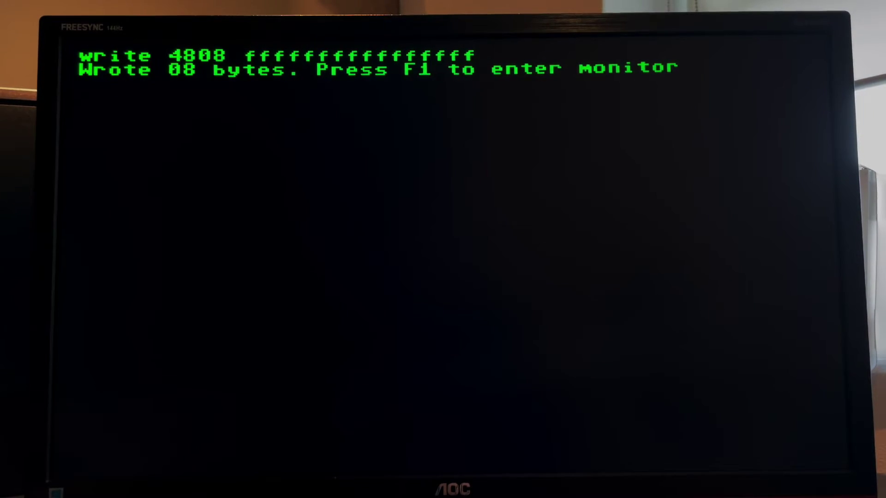
{"action": "key", "text": "F1"}
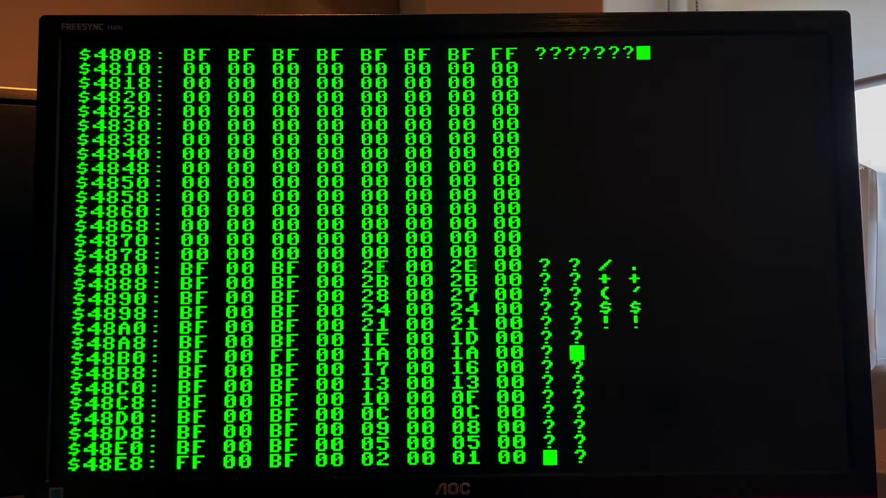
{"action": "key", "text": "Up"}
{"action": "key", "text": "Up"}
{"action": "key", "text": "Up"}
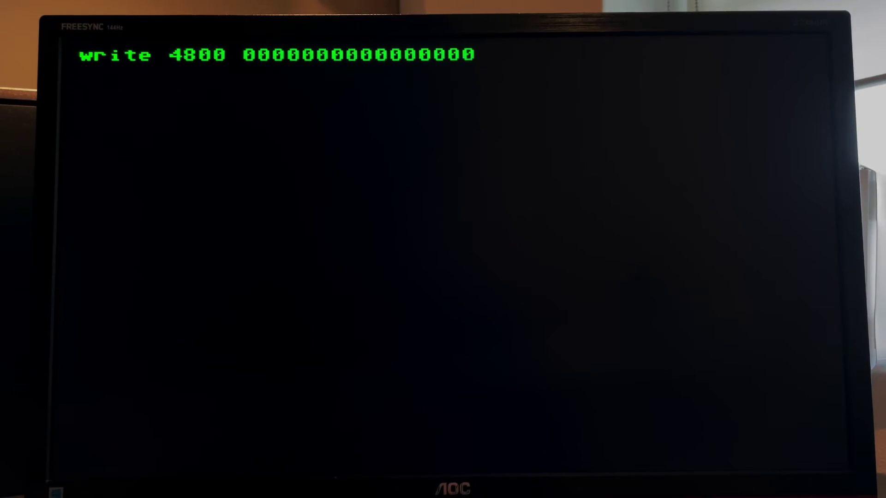
Step: Write eight 00 bytes at 4800 and confirm row $4800 reads all 00
{"action": "key", "text": "Return"}
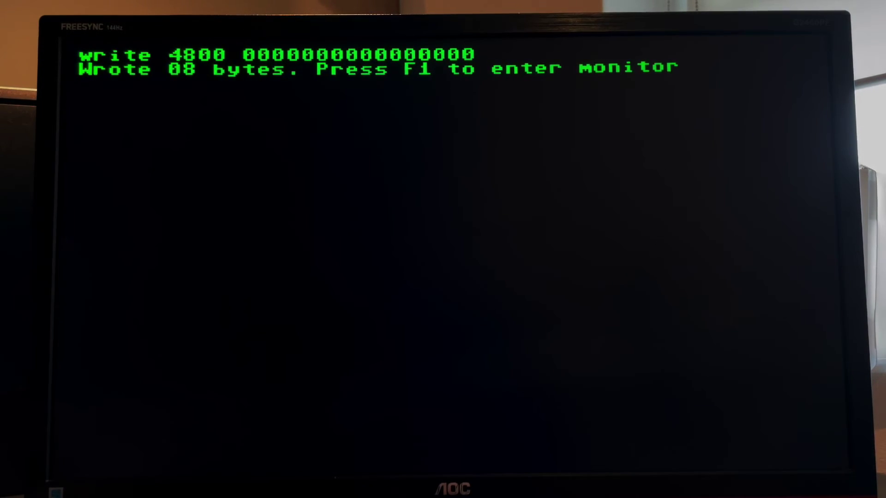
{"action": "key", "text": "F1"}
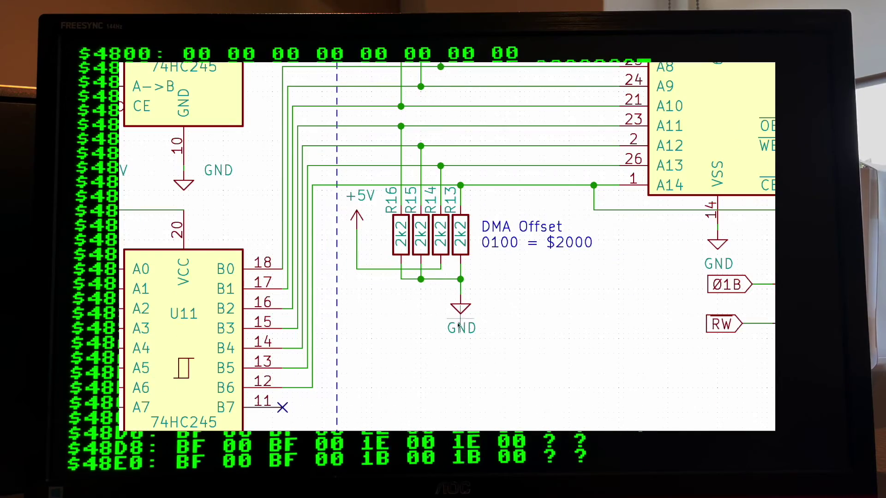
Step: Add the line '0111 = $3800' below '0100 = $2000' in the DMA Offset note
{"action": "double_click", "coordinate": [515, 239]}
{"action": "type", "text": "3800"}
{"action": "key", "text": "Return"}
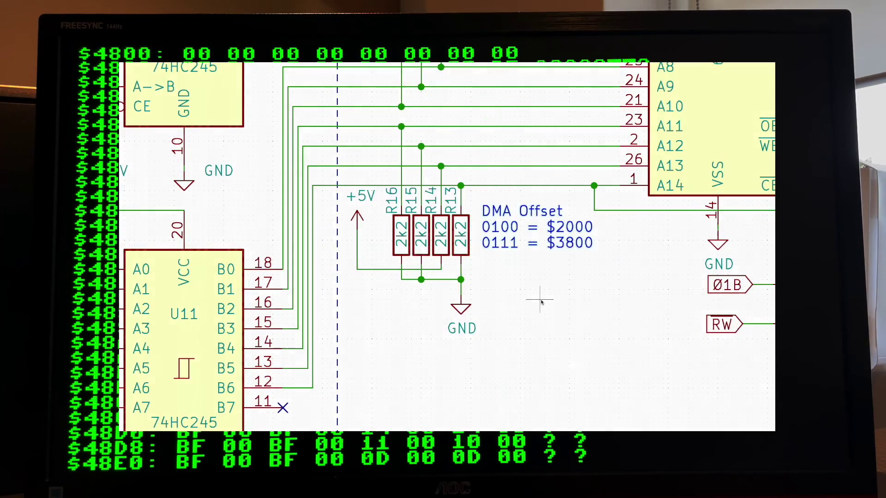